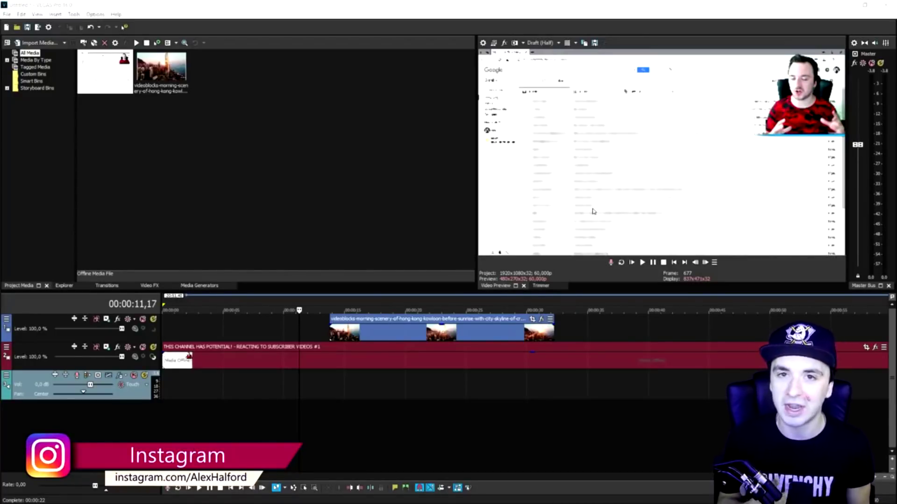
# - Return the playhead to the start of the timeline
pyautogui.click(674, 263)
# - Slide the Hong Kong clip from about 29 seconds back to about 10 seconds, then drop it onto the reaction video's track
pyautogui.scroll(-3, 280, 327)
pyautogui.moveTo(284, 322); pyautogui.dragTo(382, 322)
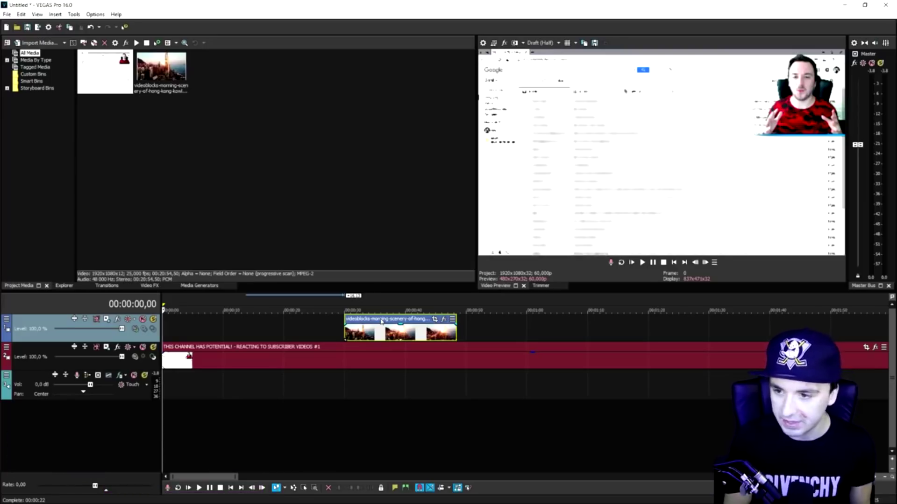
pyautogui.press('space')
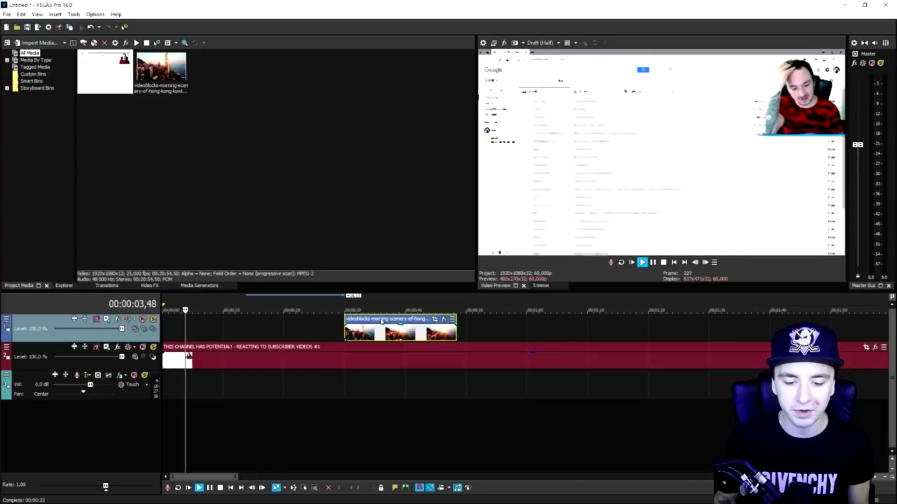
pyautogui.moveTo(369, 333); pyautogui.dragTo(258, 333)
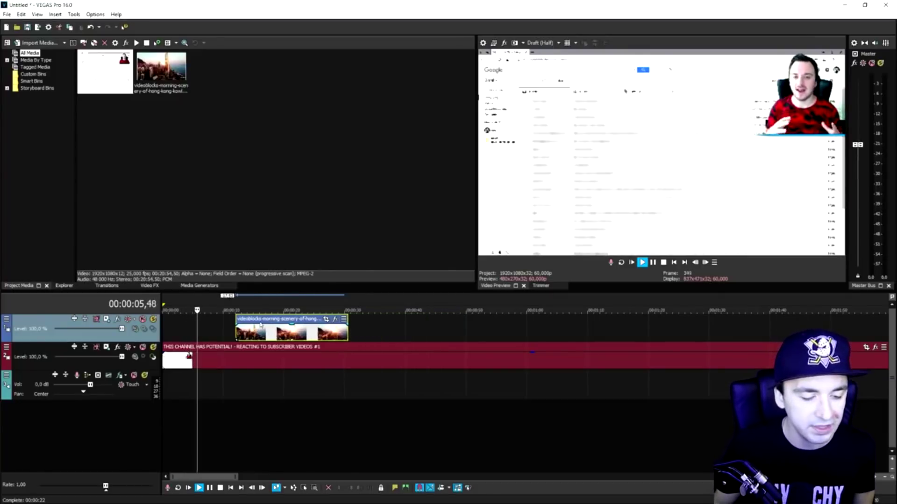
pyautogui.scroll(3, 415, 335)
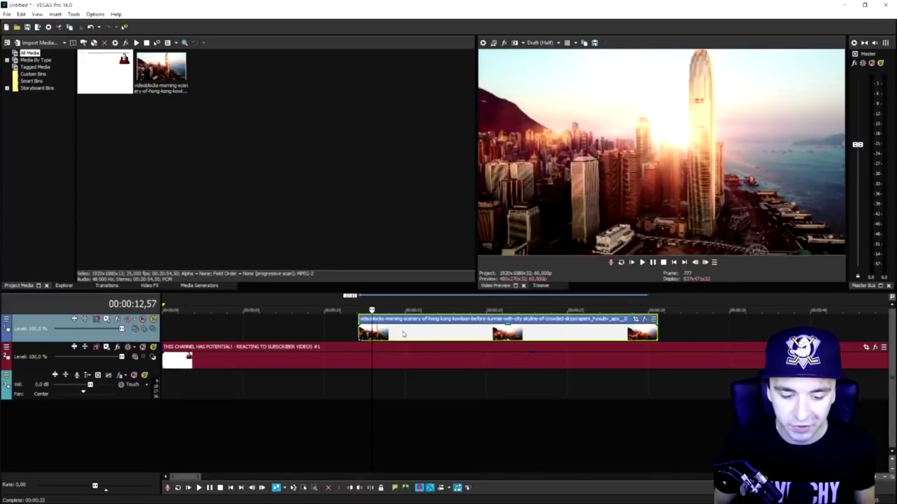
pyautogui.moveTo(398, 340); pyautogui.dragTo(387, 357)
# - Preview the Hong Kong clip from about 10.5 seconds and insert a new video track
pyautogui.click(340, 359)
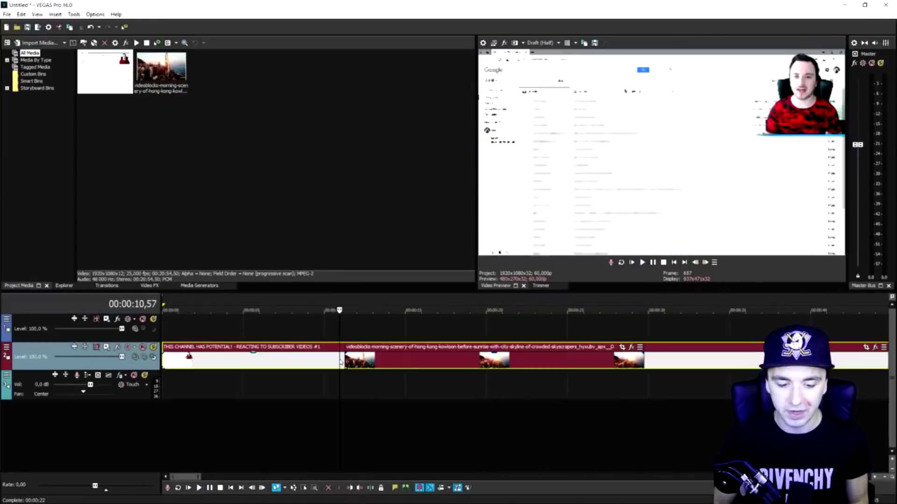
pyautogui.press('space')
pyautogui.press('space')
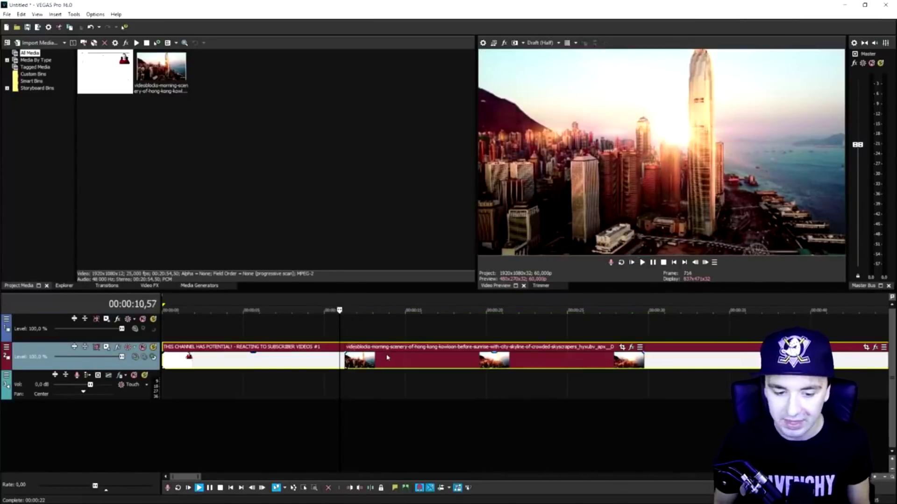
pyautogui.rightClick(333, 336)
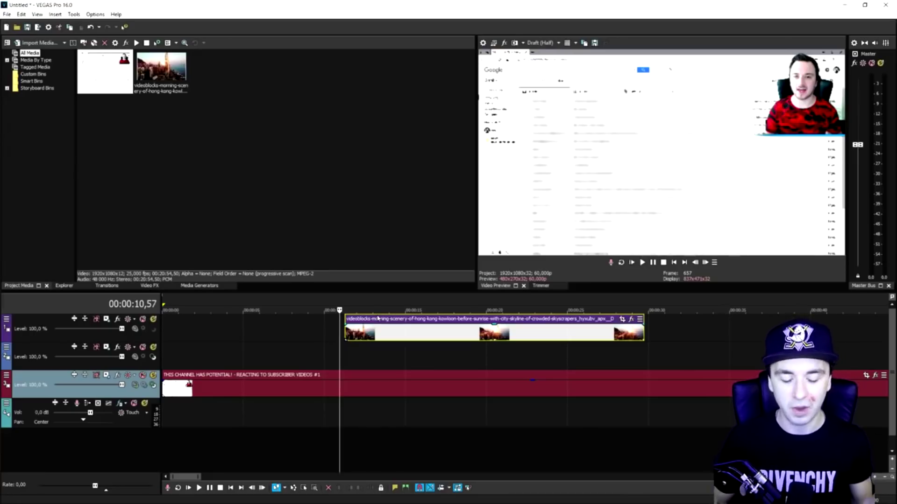
# - Play back the Hong Kong clip on the top track from just before its start, around 8–10 seconds
pyautogui.click(299, 312)
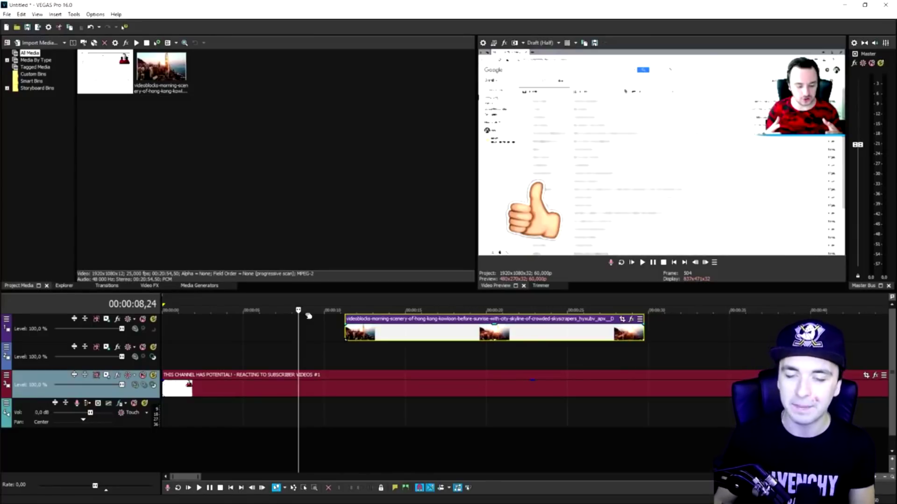
pyautogui.click(327, 304)
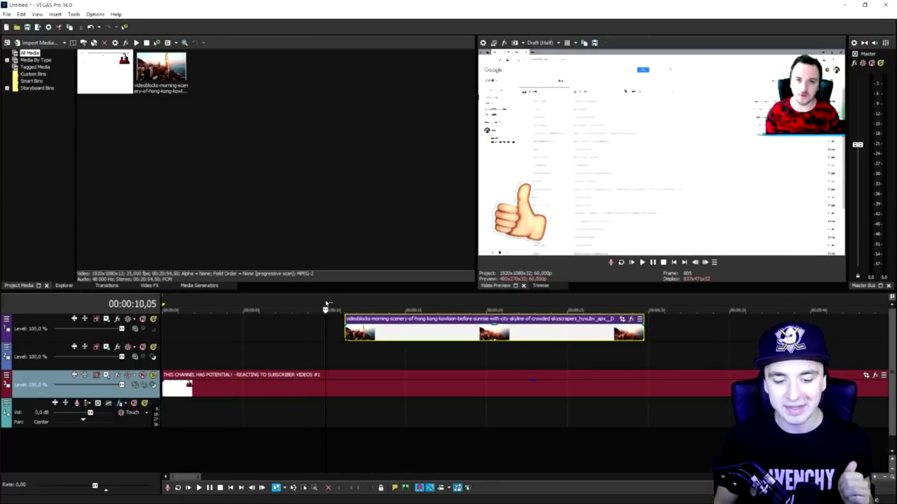
pyautogui.scroll(4, 327, 304)
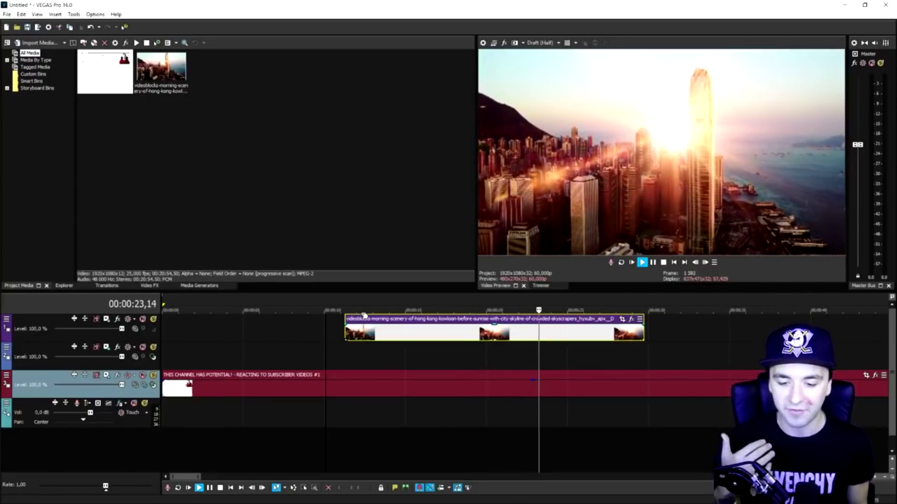
pyautogui.press('space')
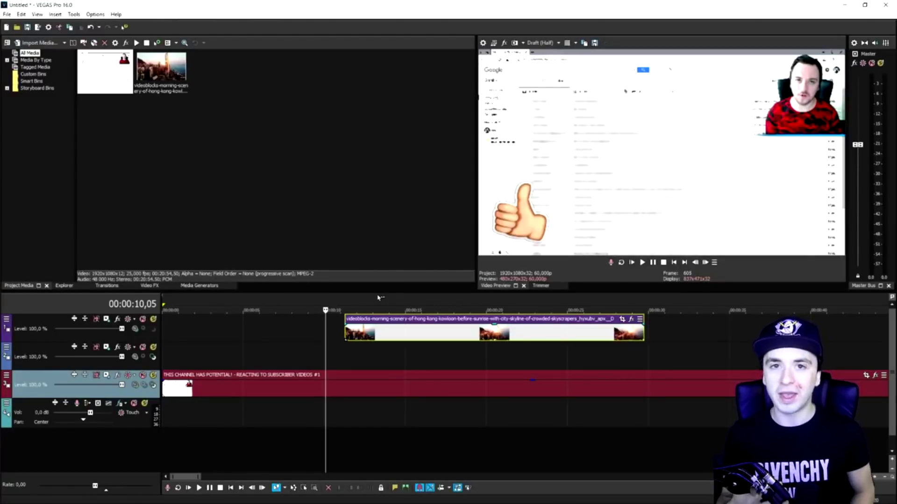
pyautogui.click(312, 304)
pyautogui.press('space')
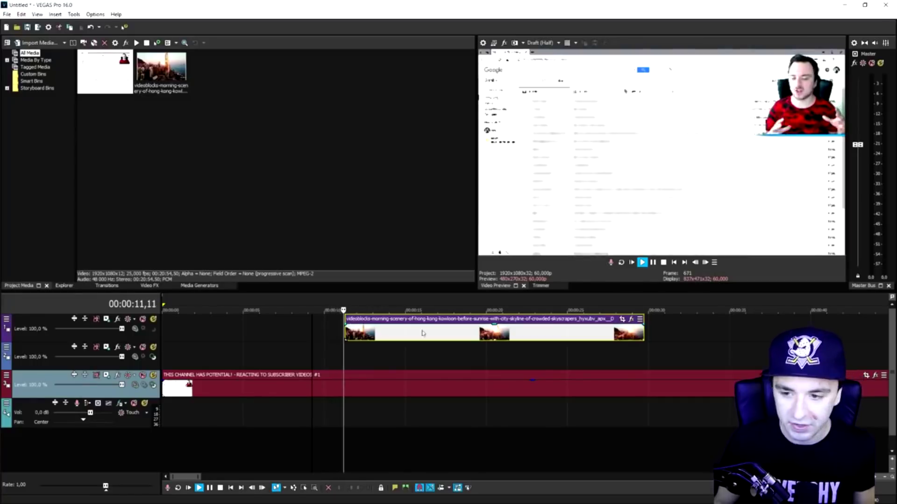
pyautogui.scroll(3, 348, 323)
# - Give the Hong Kong clip a roughly 2.5-second fade-in and a fade-out at its end
pyautogui.click(453, 310)
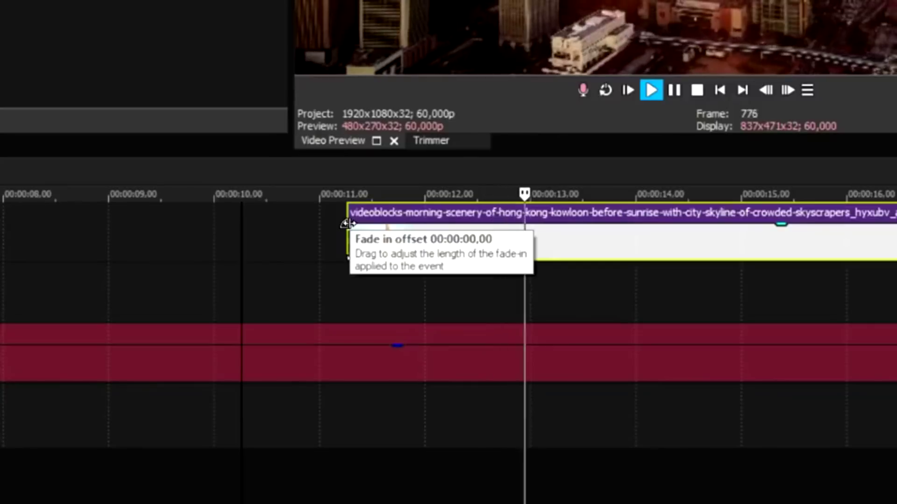
pyautogui.press('space')
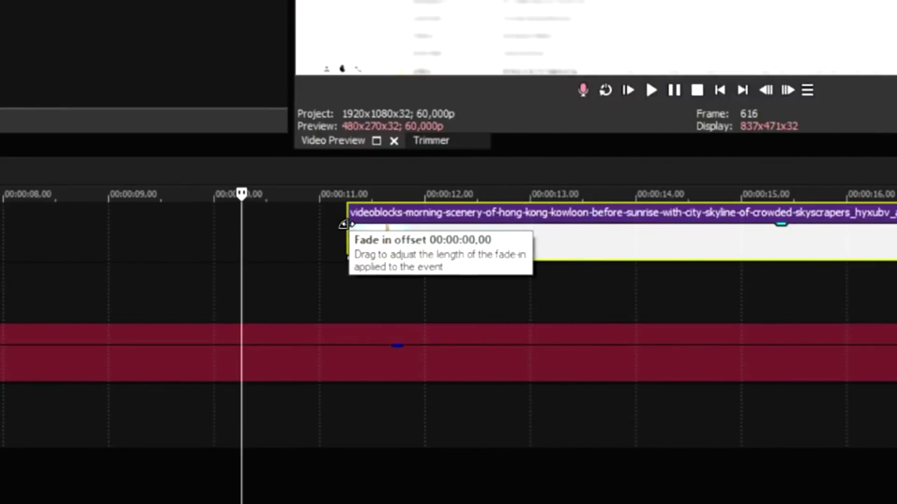
pyautogui.moveTo(349, 224); pyautogui.dragTo(640, 240)
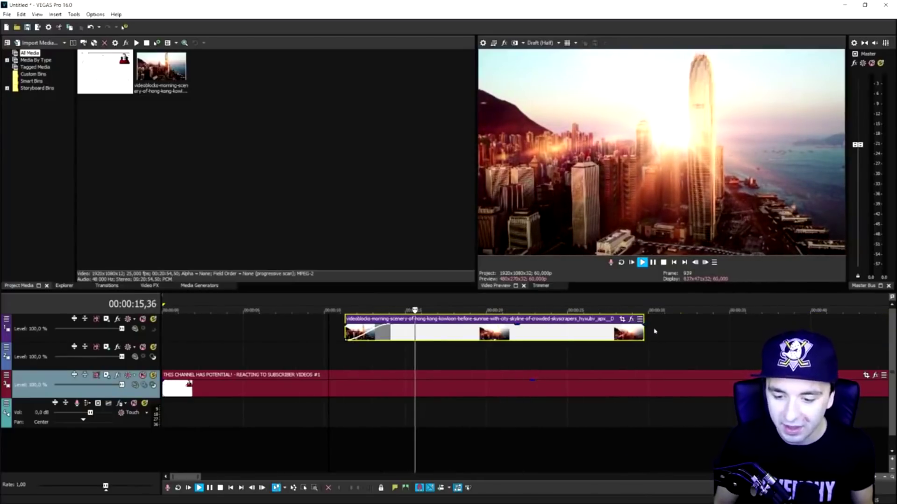
pyautogui.moveTo(644, 325); pyautogui.dragTo(518, 329)
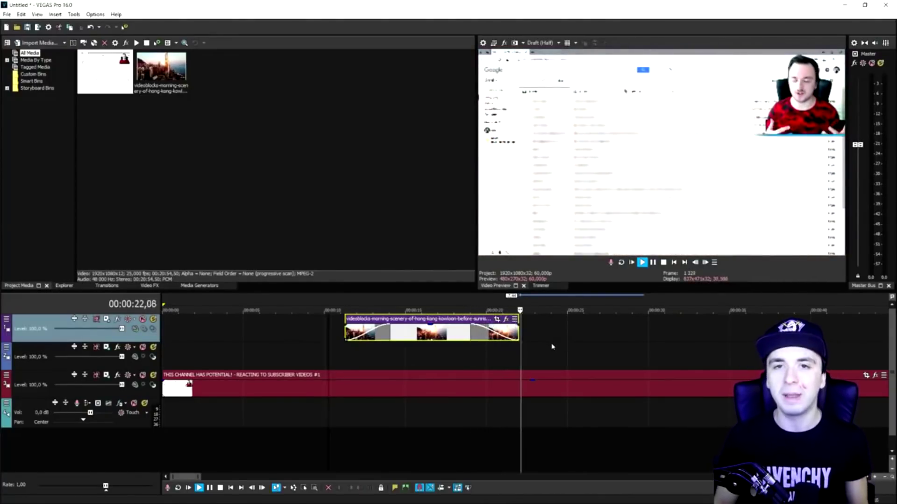
pyautogui.press('space')
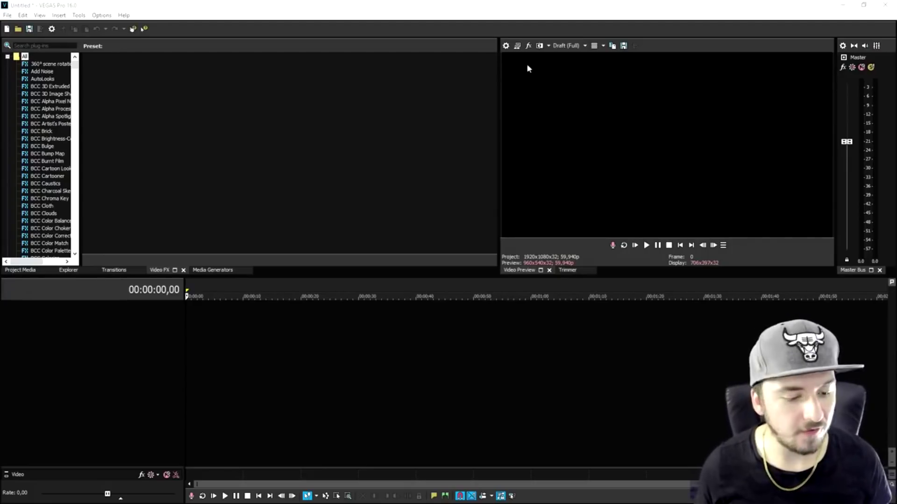
# - Place the default Checkerboard media generator preset on the timeline at 0:00
pyautogui.click(212, 270)
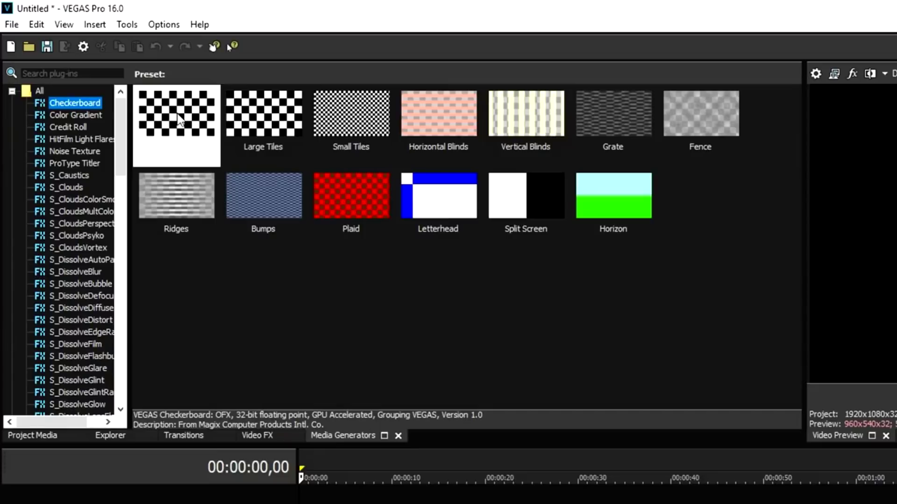
pyautogui.click(111, 74)
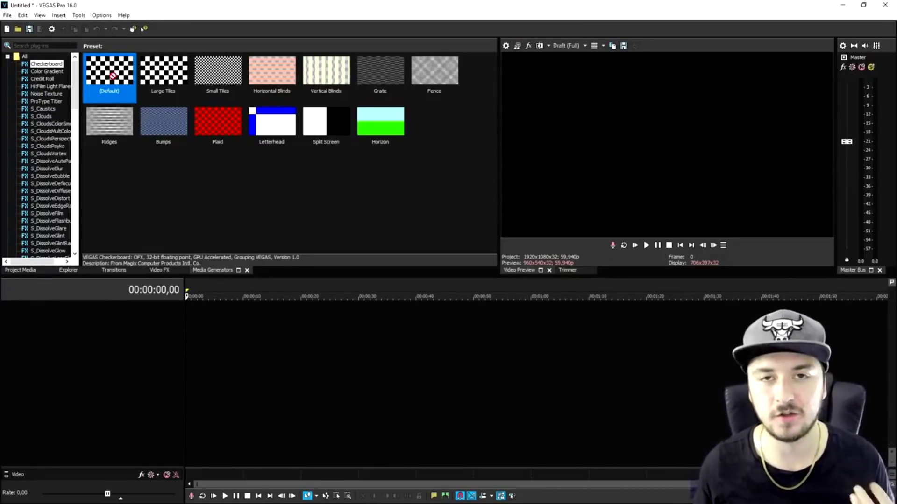
pyautogui.moveTo(120, 80); pyautogui.dragTo(186, 327)
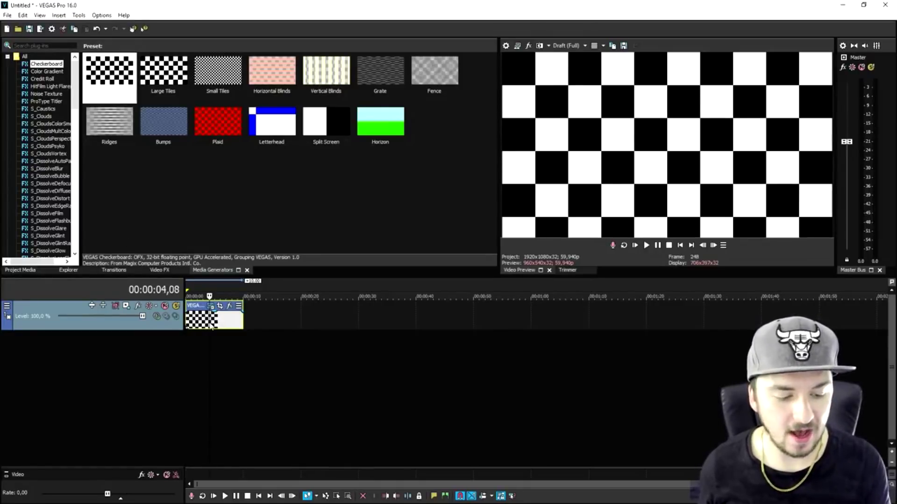
# - Undo the Checkerboard clip and return the playhead to the timeline start
pyautogui.hotkey('ctrl', 'z')
pyautogui.click(294, 320)
pyautogui.click(680, 245)
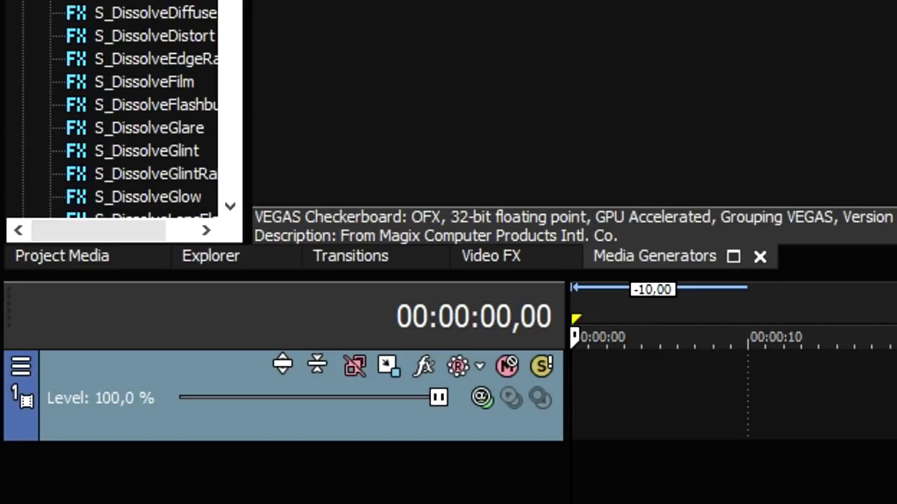
# - Show the Explorer pane and delete the reaction video's video and audio events
pyautogui.click(208, 265)
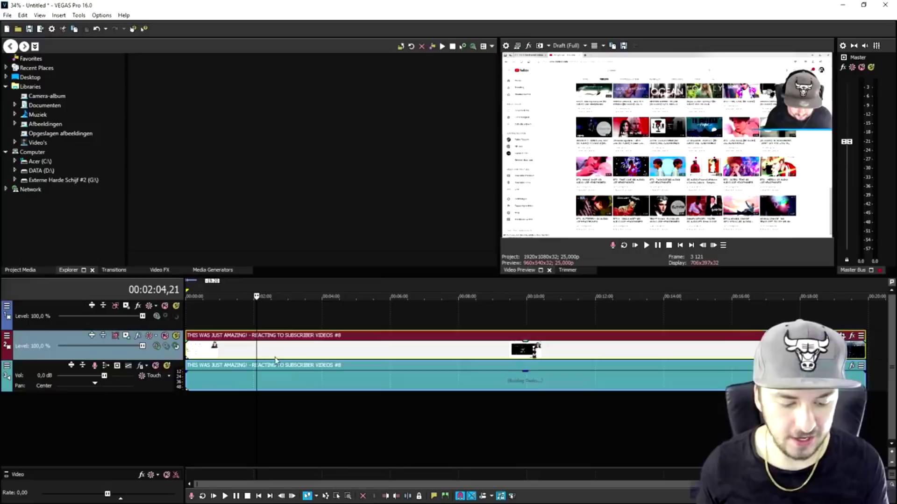
pyautogui.click(312, 359)
pyautogui.press('Delete')
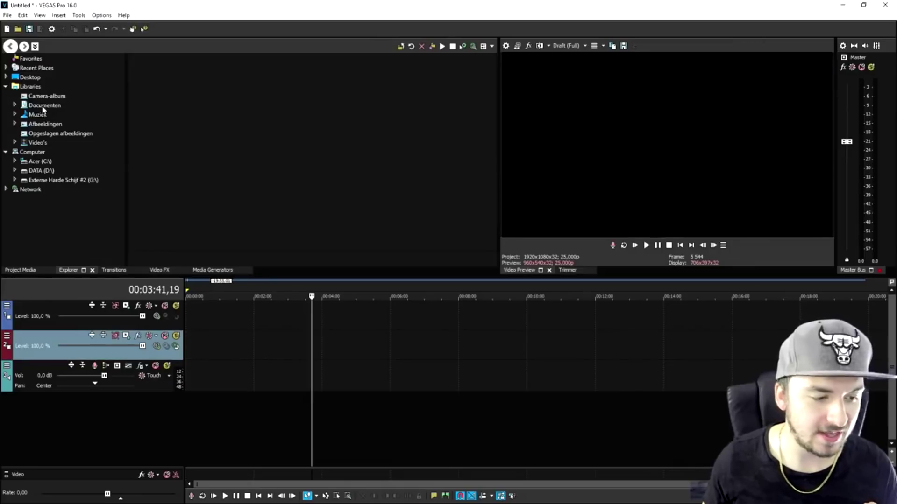
# - Browse the Opgeslagen afbeeldingen library under Libraries in the Explorer
pyautogui.click(69, 133)
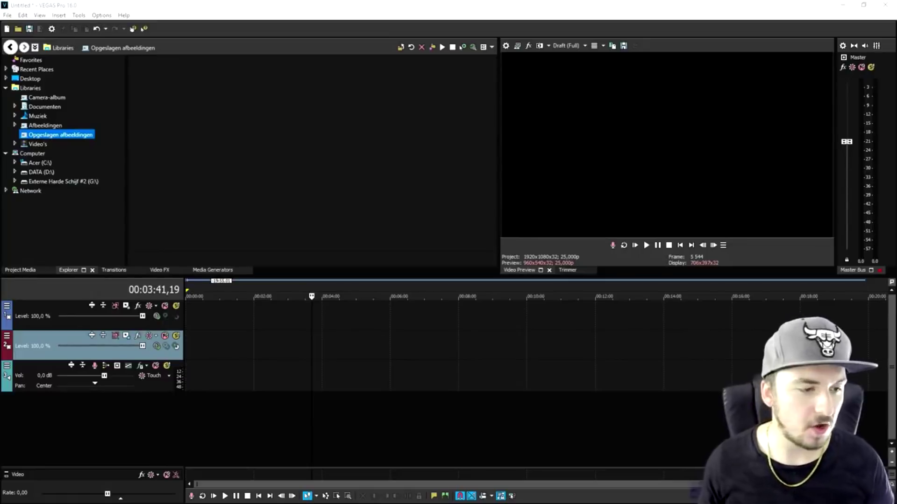
pyautogui.click(101, 16)
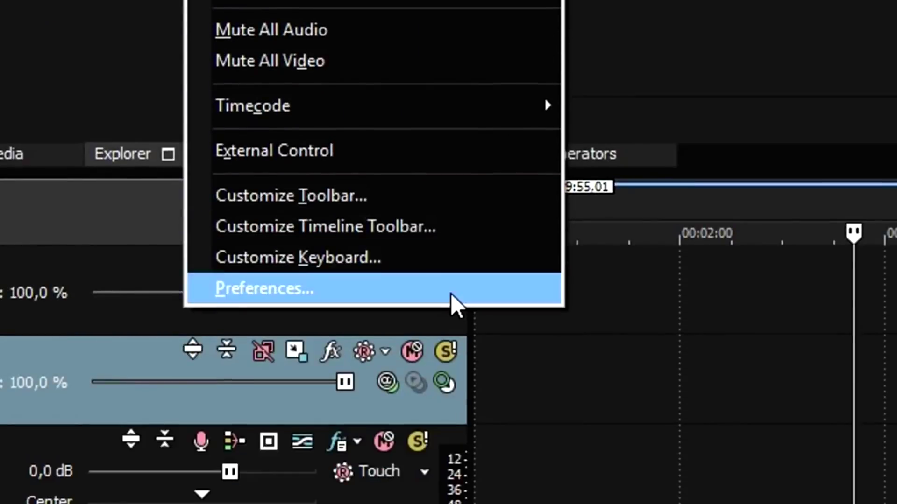
# - Set GPU acceleration of video processing to Off in Preferences > Video and apply it
pyautogui.click(457, 304)
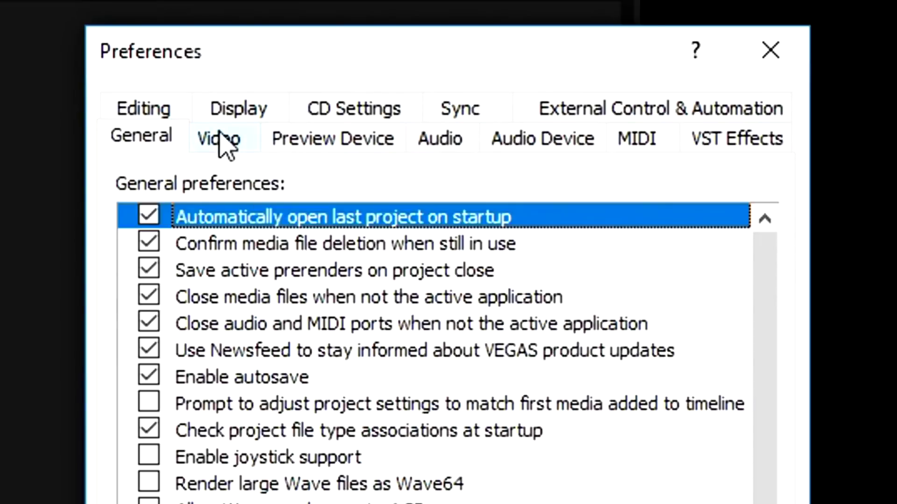
pyautogui.click(223, 142)
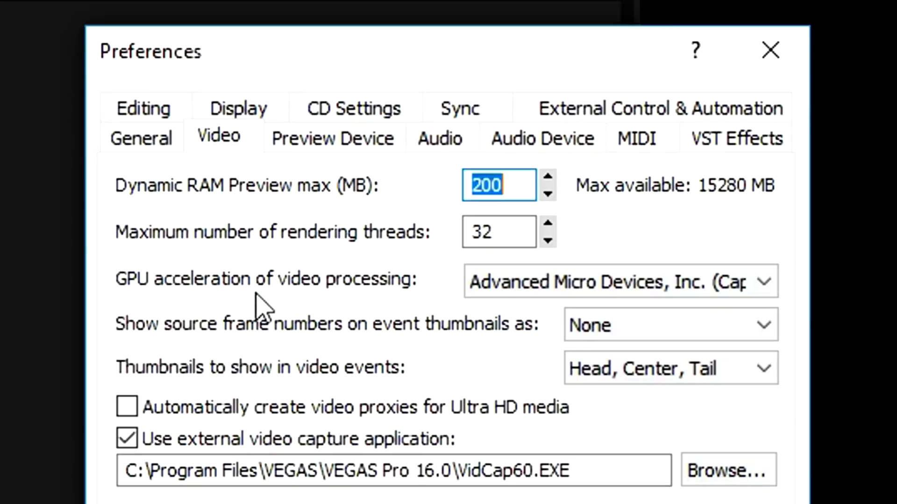
pyautogui.click(490, 285)
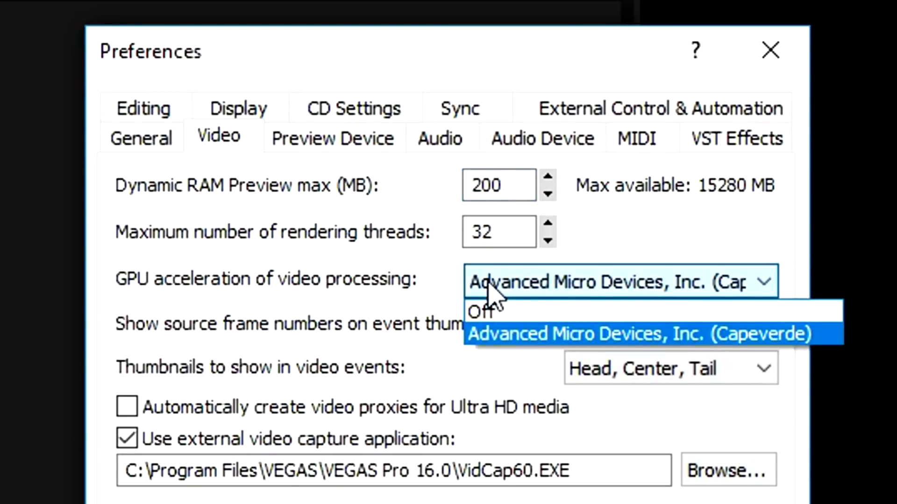
pyautogui.click(505, 320)
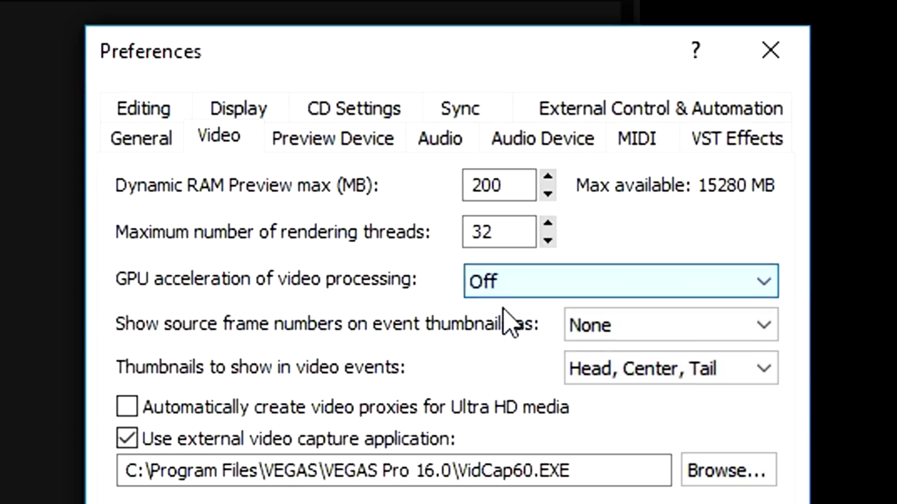
pyautogui.click(770, 322)
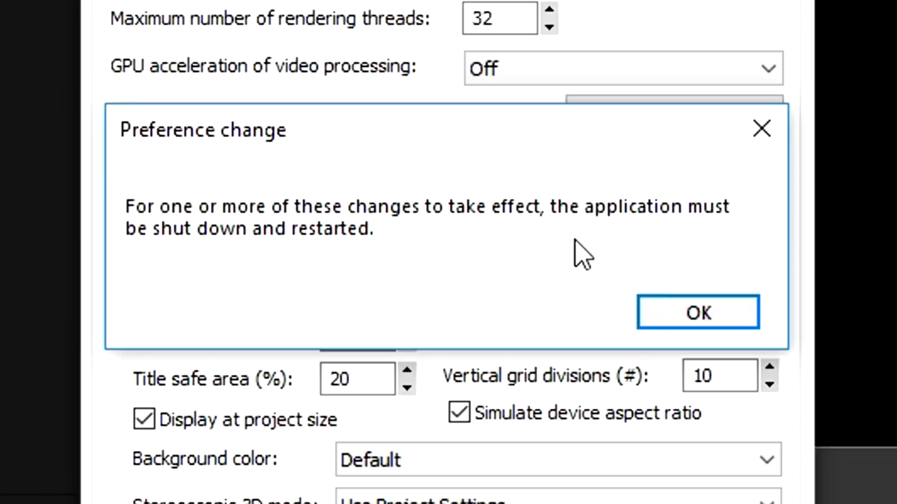
pyautogui.click(673, 317)
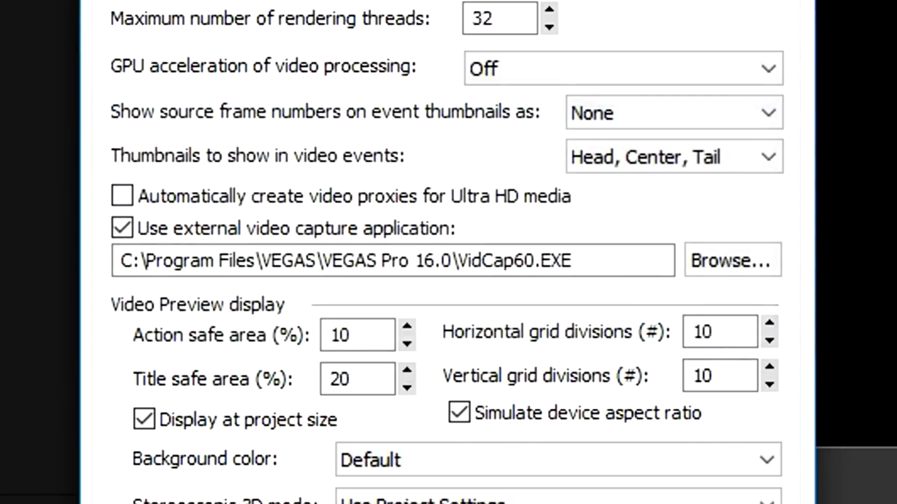
pyautogui.press('Return')
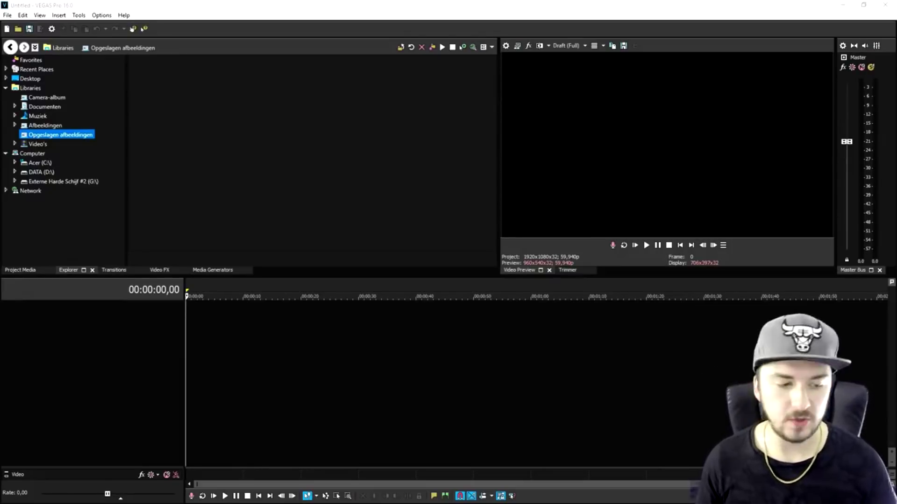
# - Show the Checkerboard presets in the Media Generators tab
pyautogui.click(201, 271)
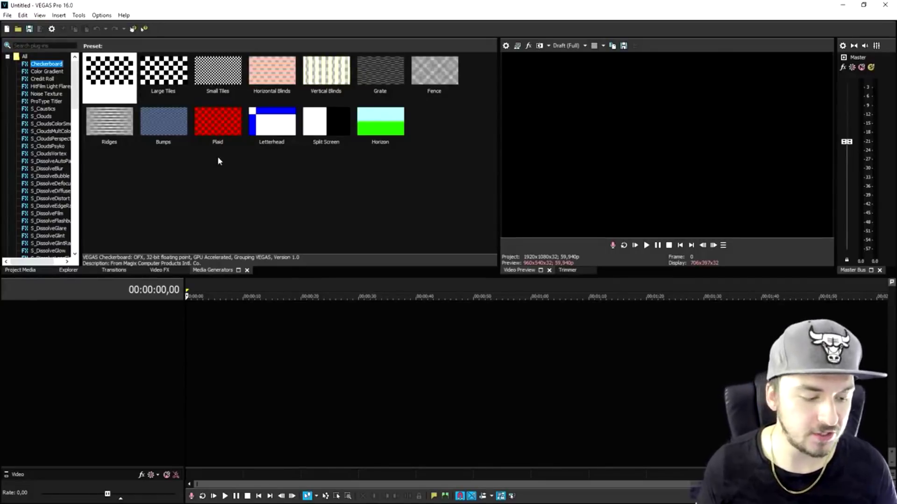
# - Return to the Explorer tab and confirm GPU acceleration is Off in Preferences > Video
pyautogui.click(69, 271)
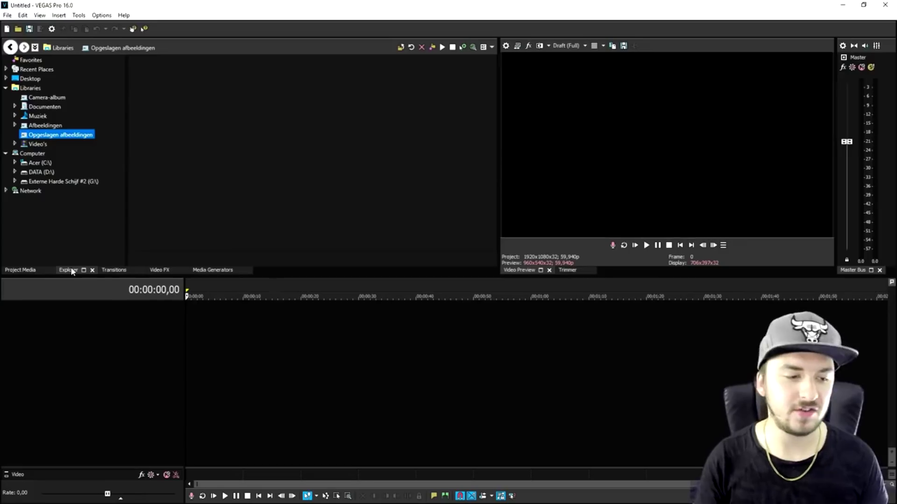
pyautogui.click(102, 15)
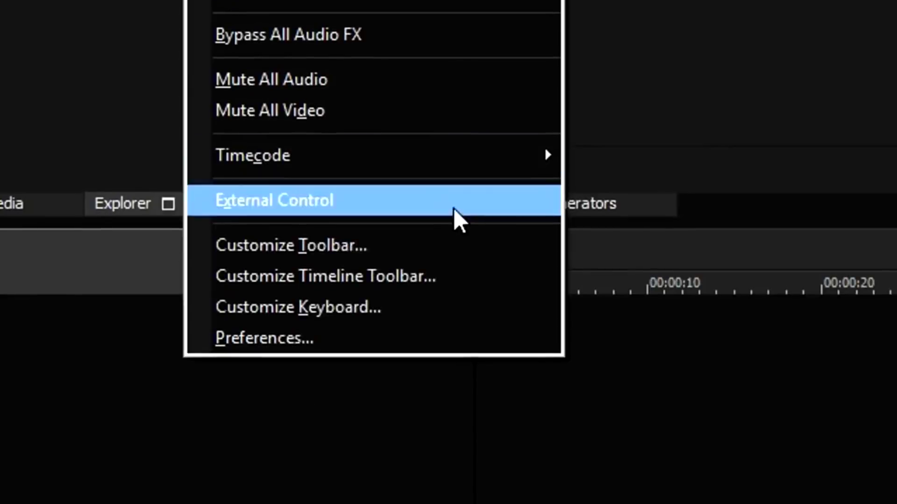
pyautogui.click(416, 337)
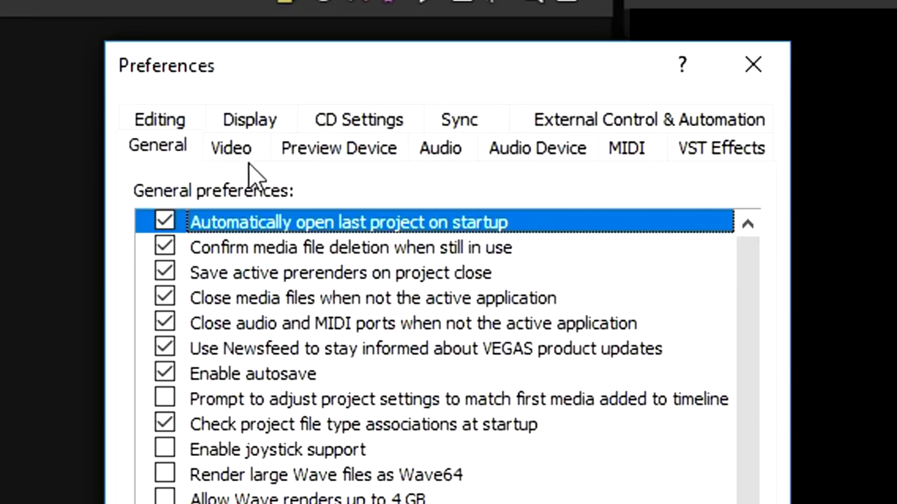
pyautogui.click(248, 163)
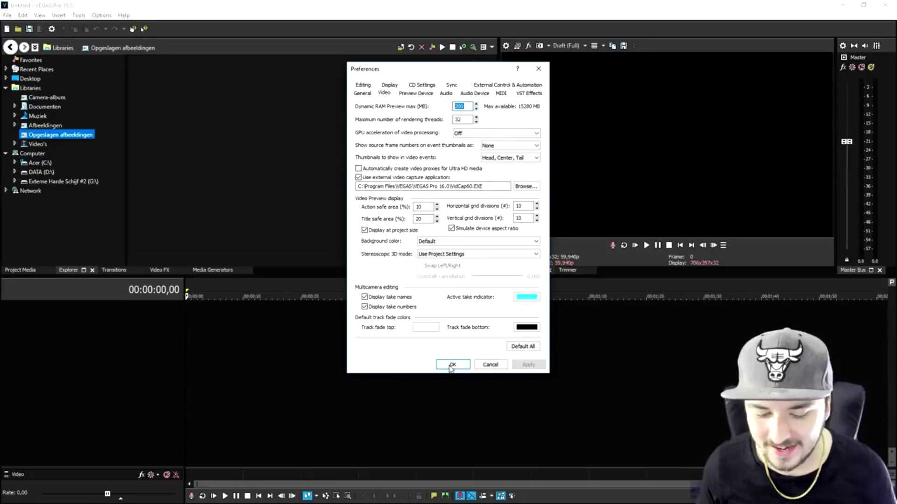
pyautogui.click(457, 367)
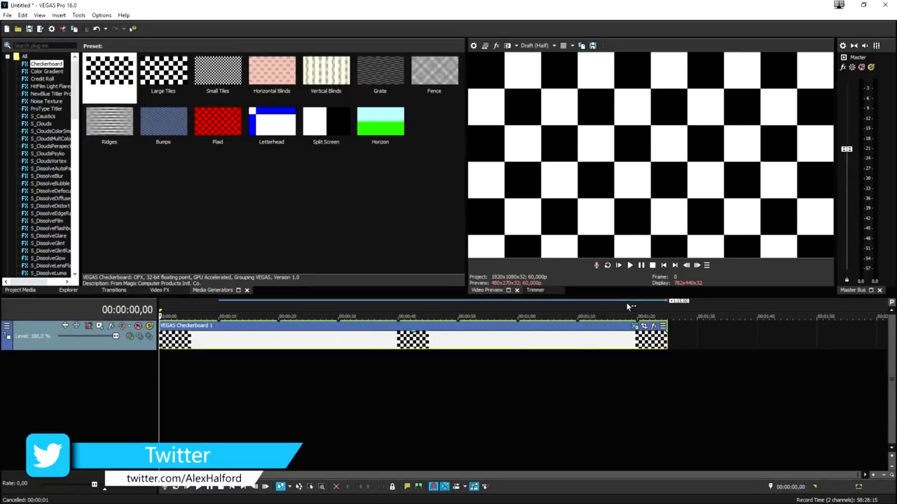
# - Select the checkerboard event's full length, from 00:00:00 to 00:01:23,12
pyautogui.moveTo(656, 308); pyautogui.dragTo(363, 308)
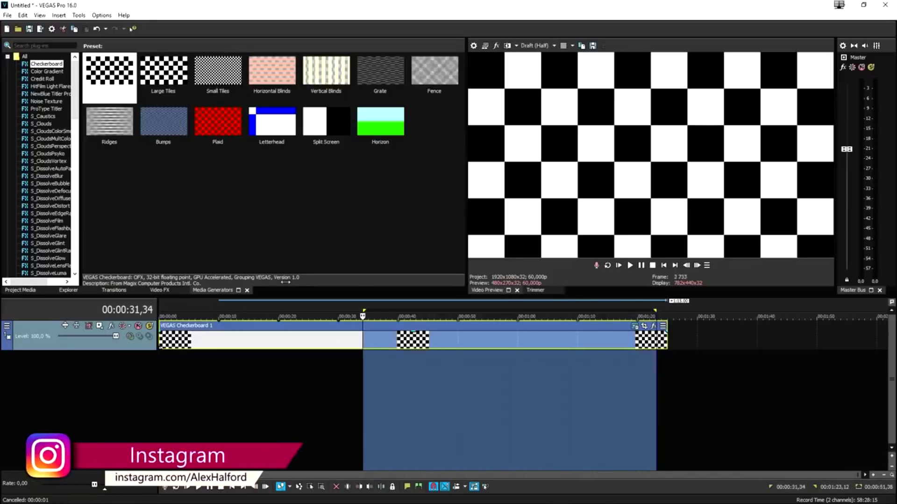
pyautogui.hotkey('shift', 'Home')
pyautogui.click(8, 15)
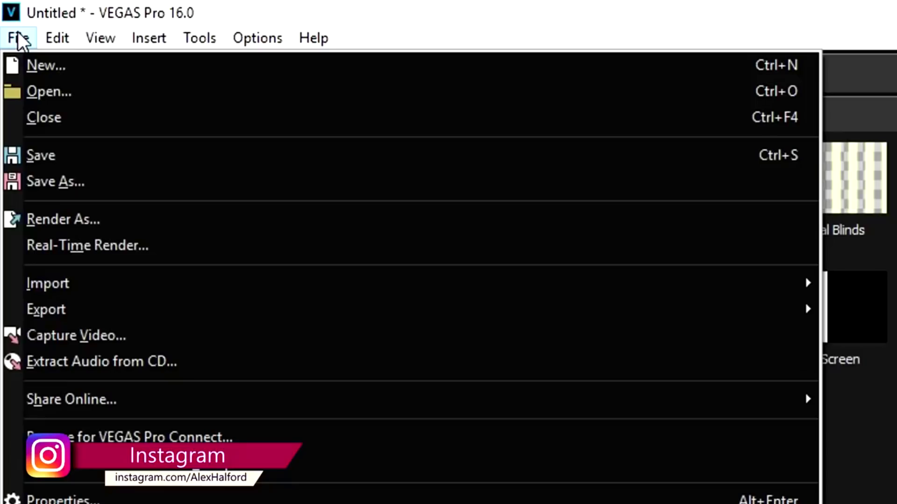
pyautogui.click(192, 228)
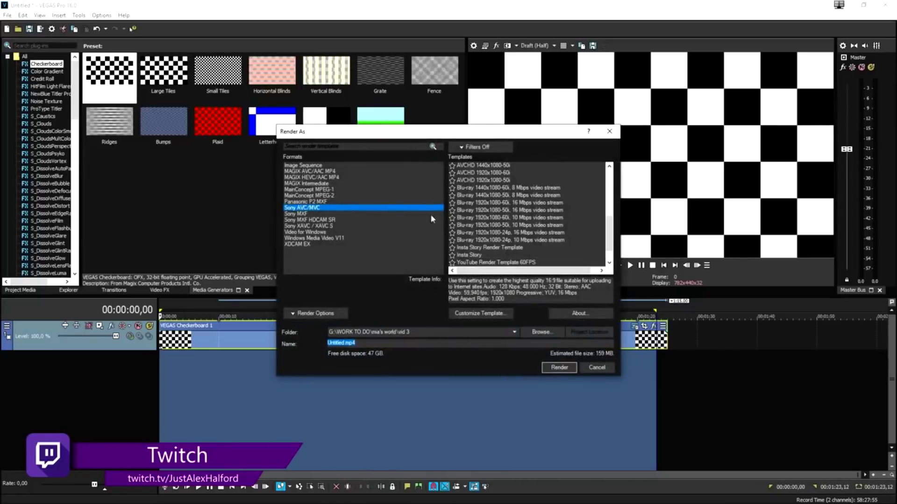
pyautogui.click(597, 368)
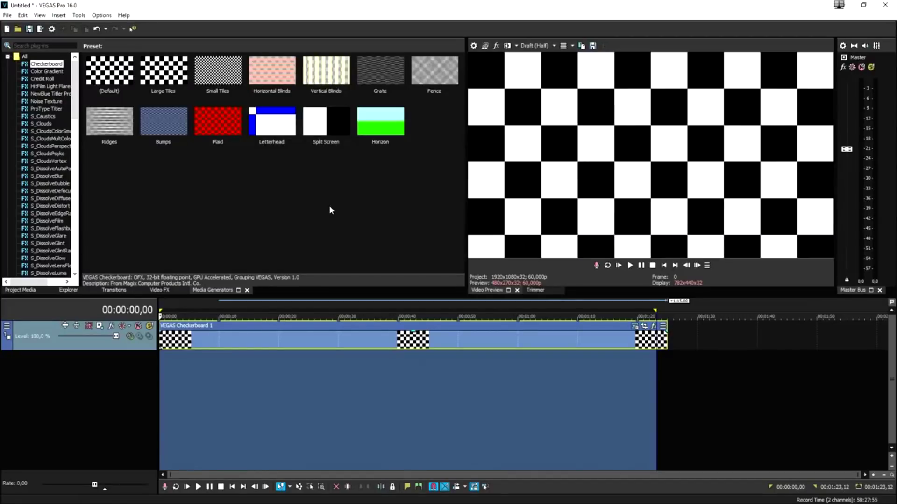
# - Search '%appd' from Start and open the AppData\Local folder
pyautogui.press('super')
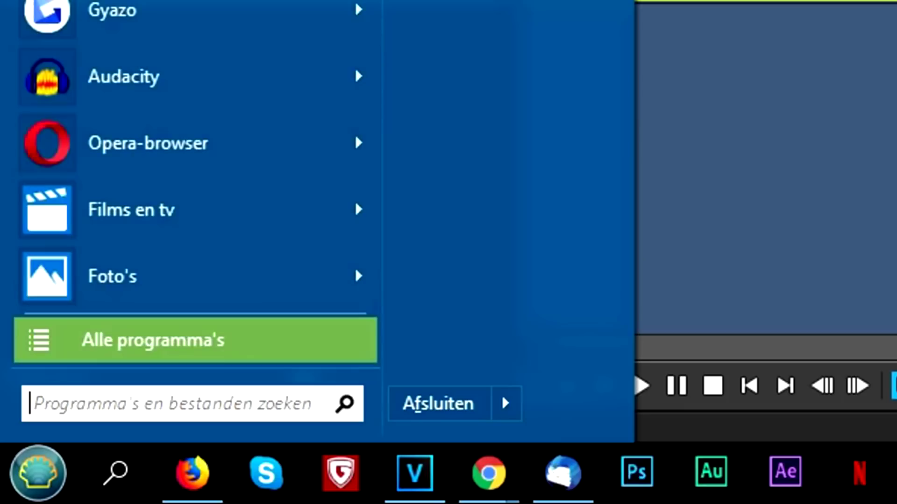
pyautogui.write('%')
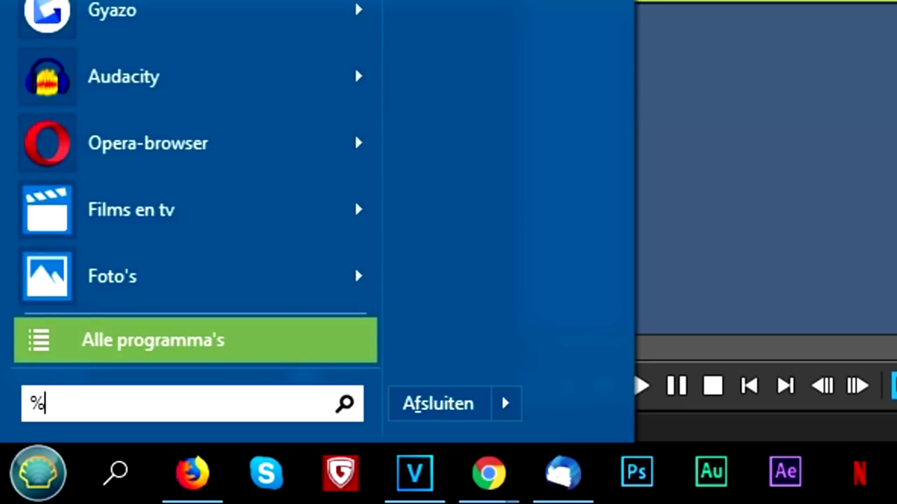
pyautogui.write('appd')
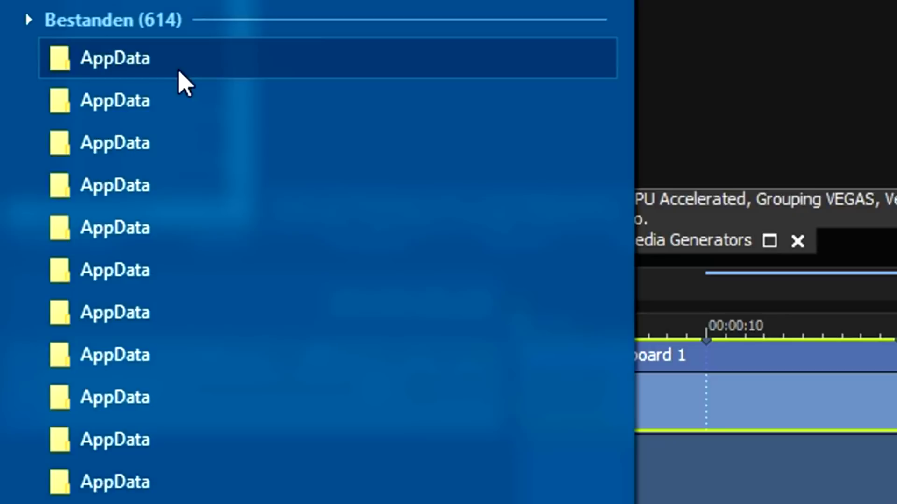
pyautogui.click(178, 71)
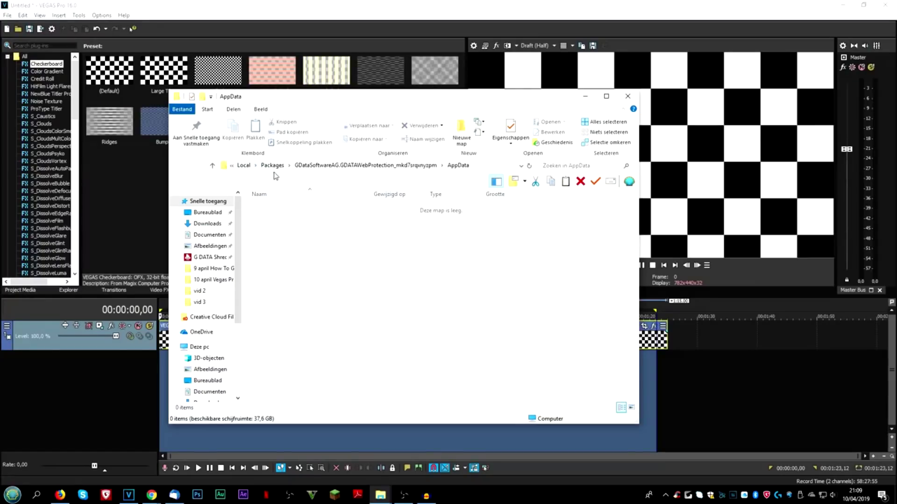
pyautogui.click(280, 170)
pyautogui.click(298, 166)
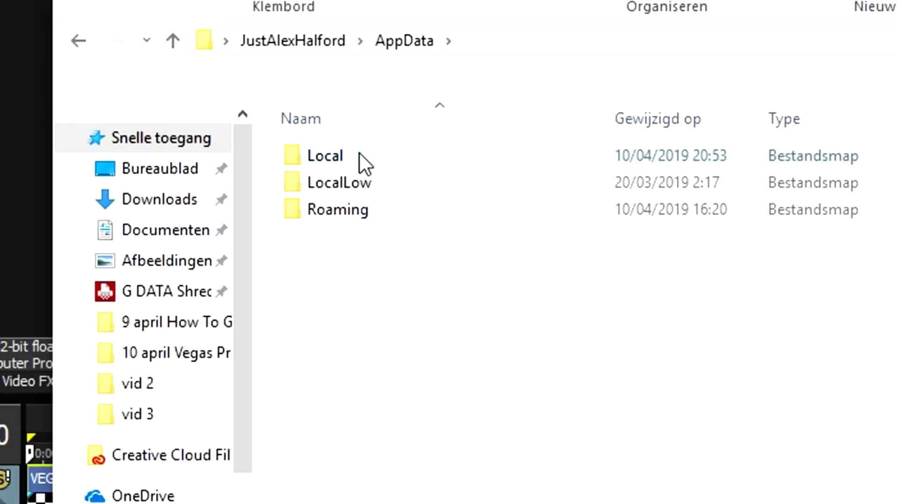
pyautogui.click(281, 206)
pyautogui.doubleClick(359, 155)
# - Search 'vegas' in the Local folder and open the VEGAS Pro folder
pyautogui.scroll(-6, 506, 349)
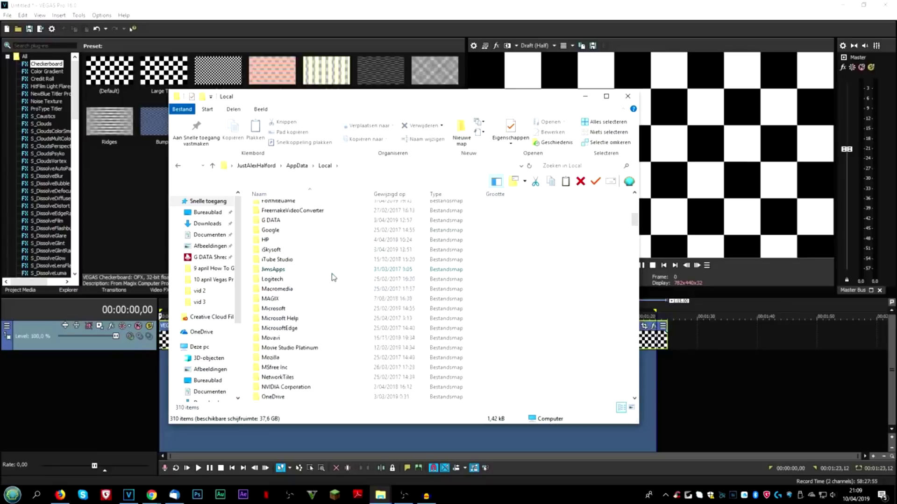
pyautogui.scroll(-8, 333, 277)
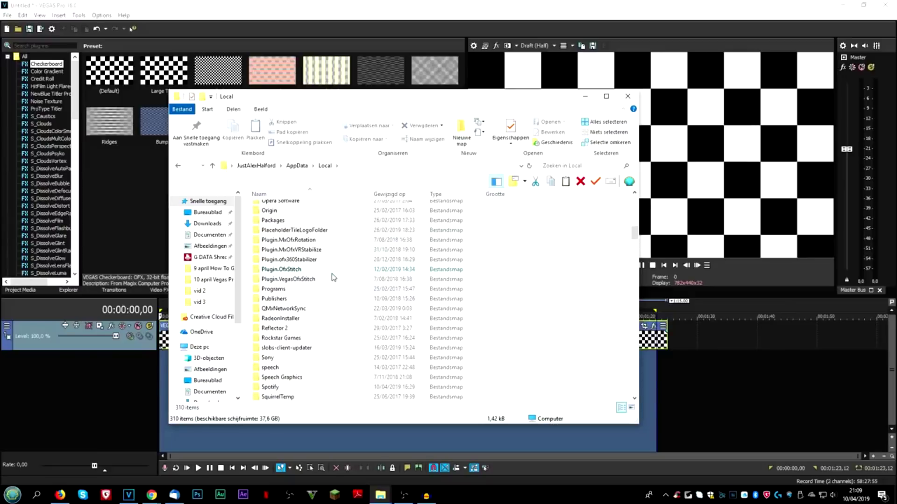
pyautogui.scroll(-2, 333, 277)
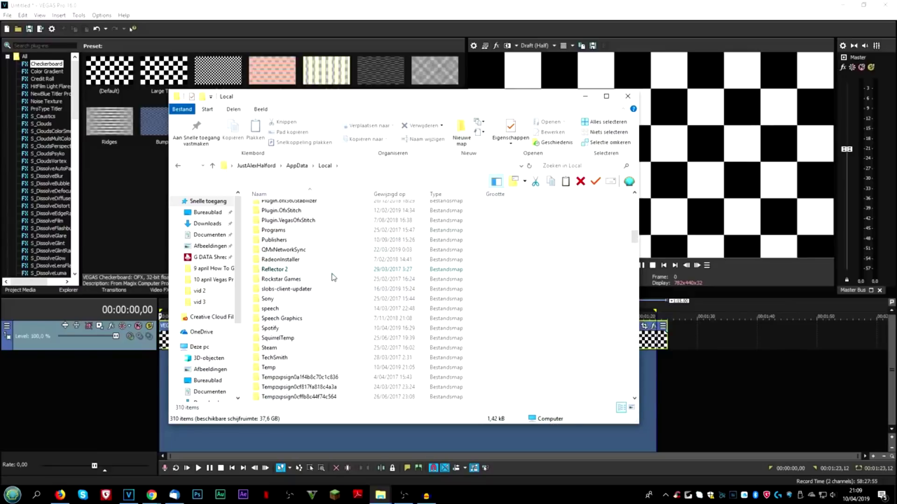
pyautogui.click(578, 165)
pyautogui.write('vegas')
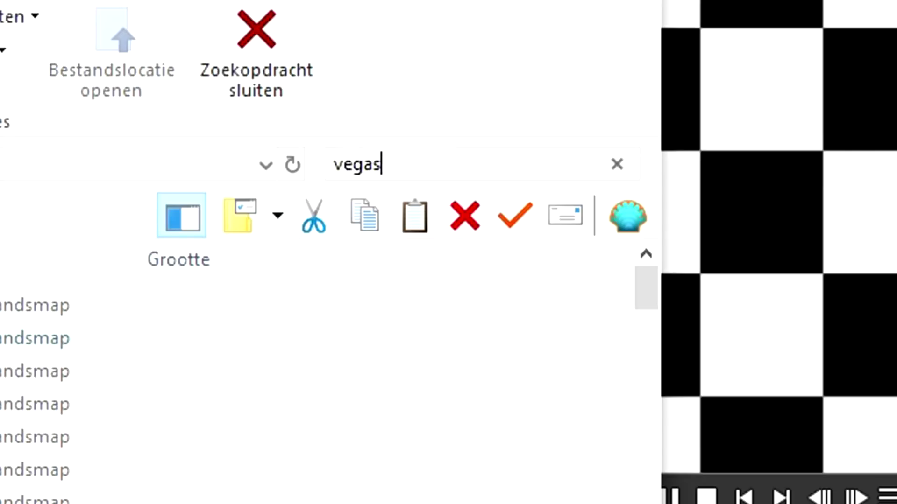
pyautogui.click(307, 187)
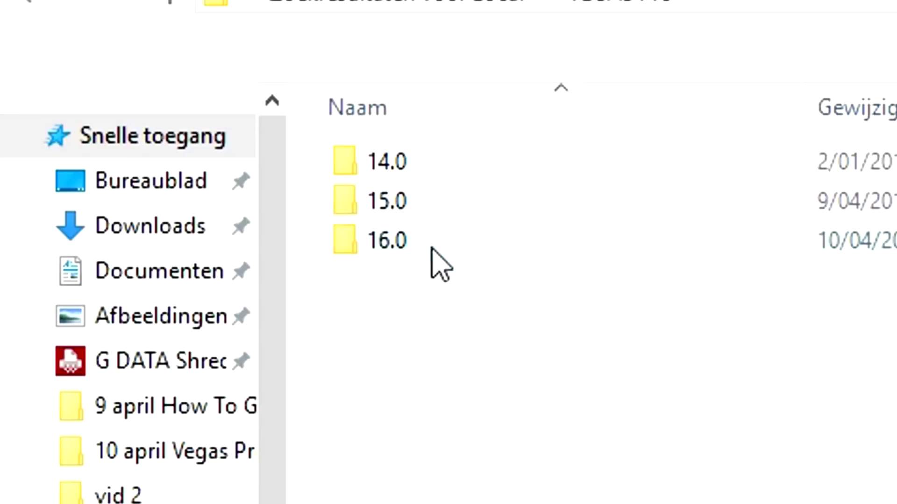
# - Open the 16.0 folder and select the 00001854.autosave.veg.bak backup file
pyautogui.doubleClick(395, 250)
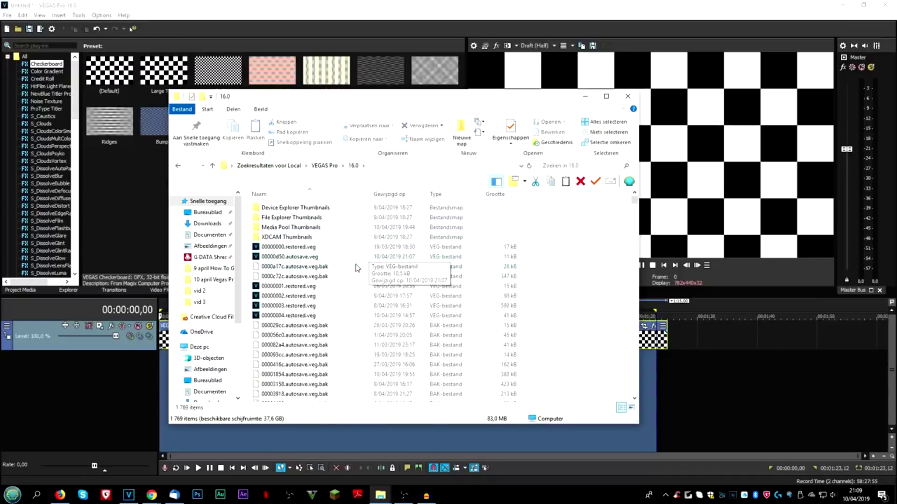
pyautogui.scroll(-2, 357, 266)
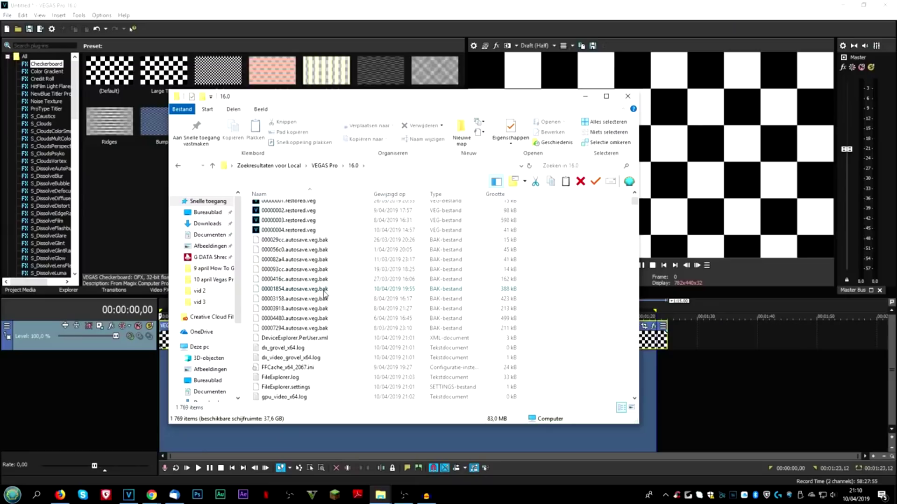
pyautogui.click(313, 293)
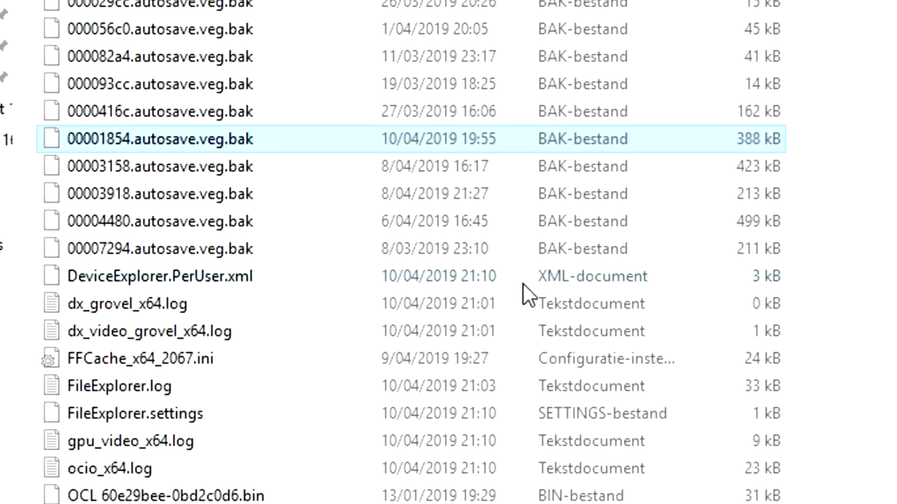
# - Rename 00001854.autosave.veg.bak to 00001854.autosave.veg, accepting the extension-change warning
pyautogui.click(220, 137)
pyautogui.click(265, 136)
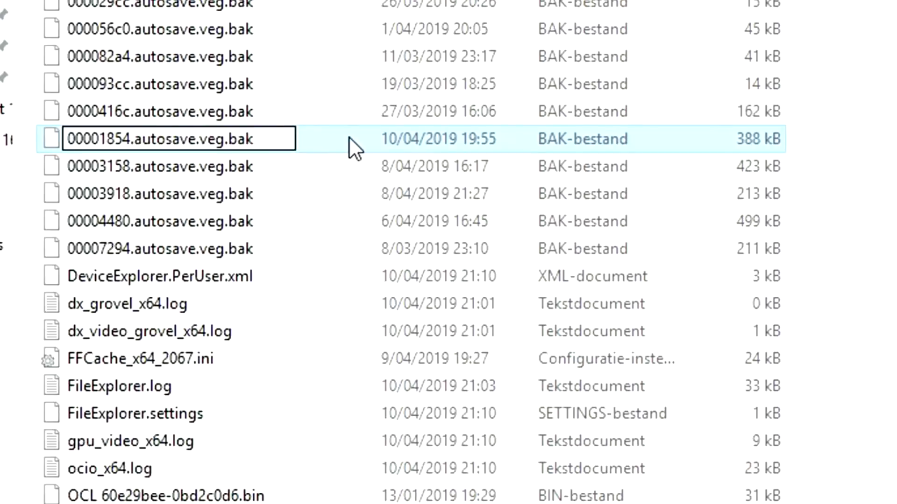
pyautogui.press('BackSpace')
pyautogui.press('BackSpace')
pyautogui.press('BackSpace')
pyautogui.press('BackSpace')
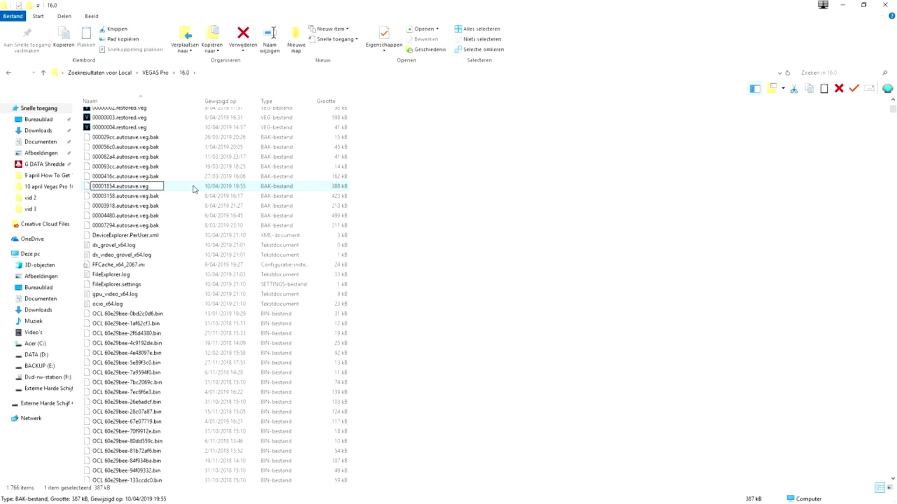
pyautogui.press('Return')
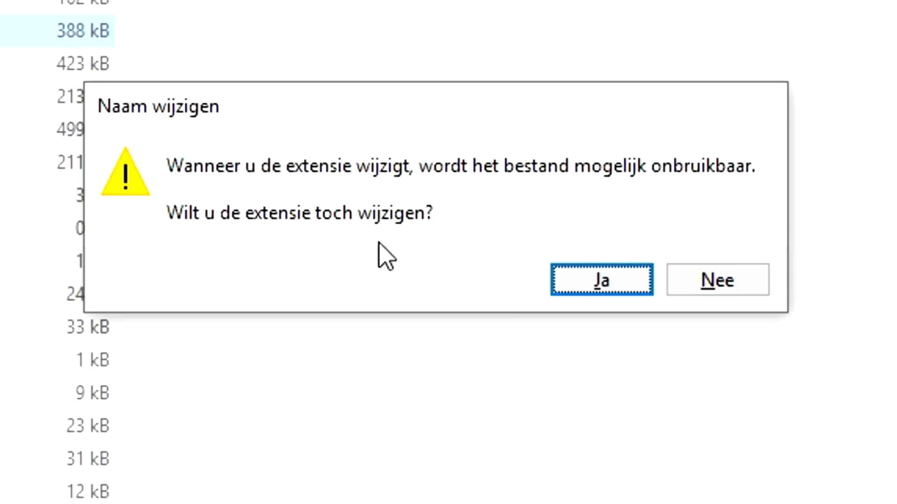
pyautogui.click(584, 295)
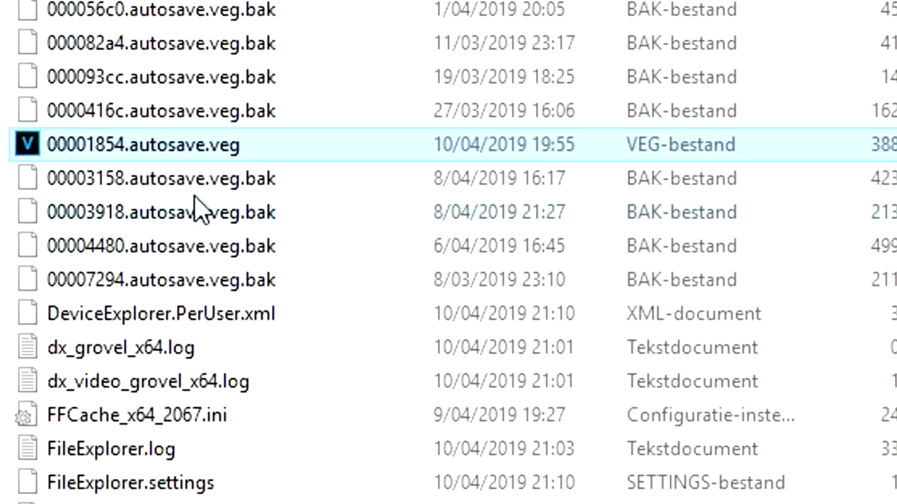
pyautogui.moveTo(177, 149)
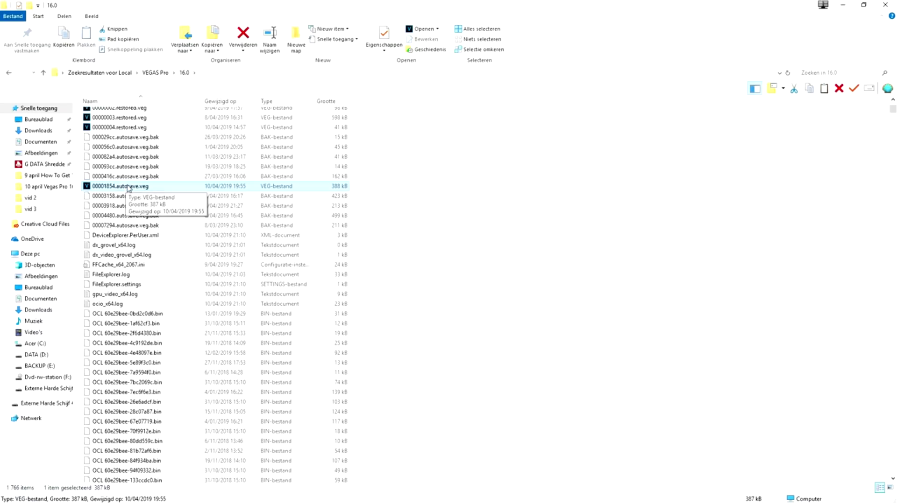
# - Open 00001854.autosave.veg in VEGAS Pro 16 and zoom to view the Checkerboard event
pyautogui.doubleClick(130, 186)
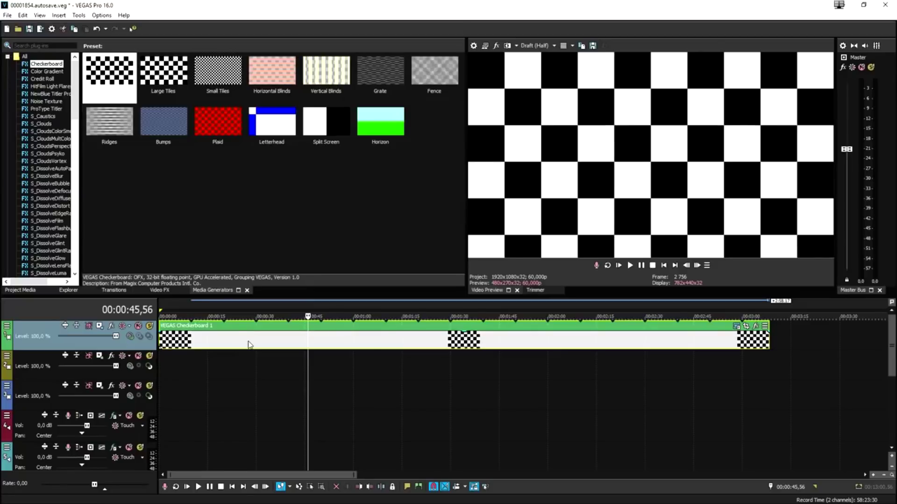
pyautogui.scroll(-3, 248, 345)
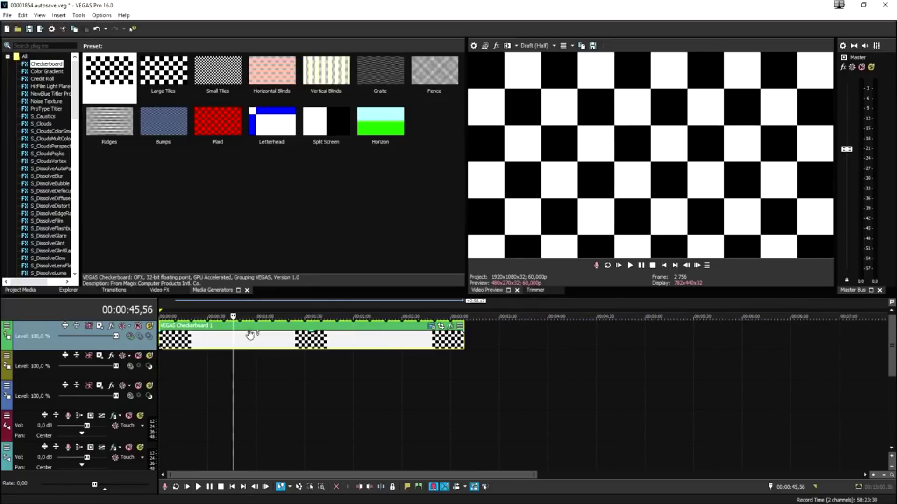
pyautogui.scroll(-1, 242, 348)
pyautogui.scroll(3, 241, 348)
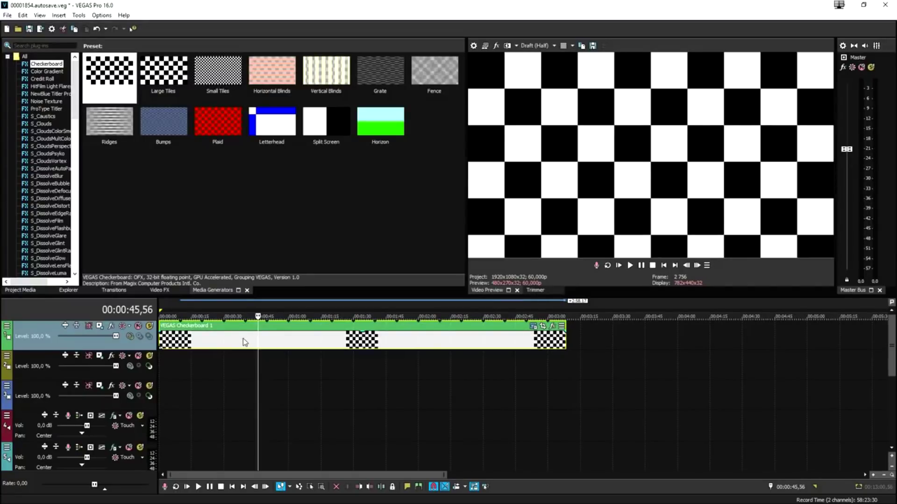
pyautogui.scroll(2, 321, 337)
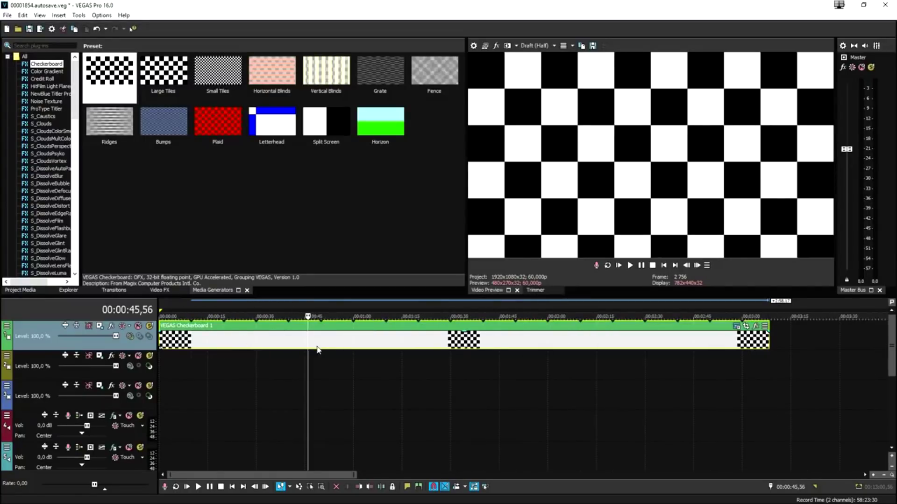